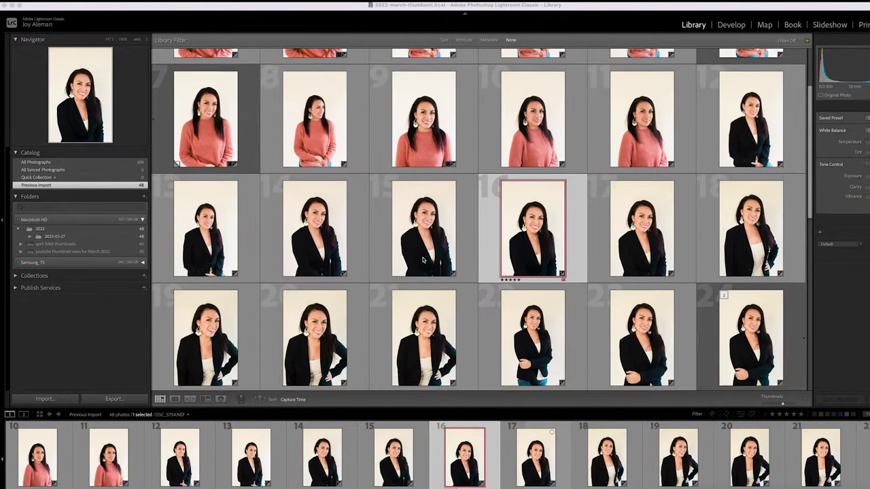
# Enlarge the Library grid thumbnails to four photos per row
pyautogui.scroll(-3, 423, 259)
pyautogui.scroll(3, 422, 260)
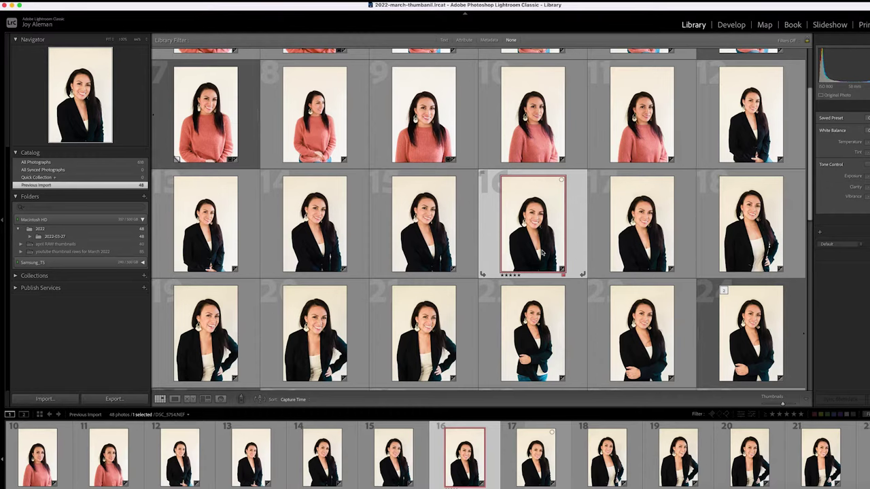
pyautogui.press('=')
pyautogui.press('=')
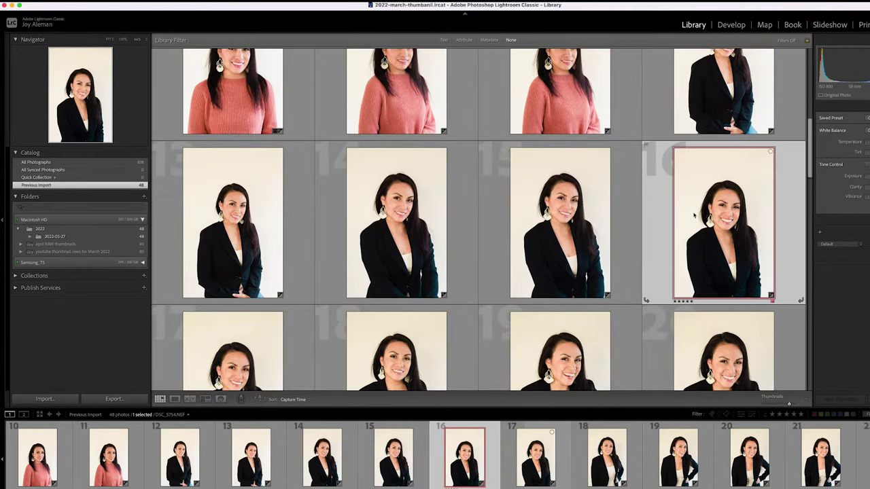
# Select all 48 photos, then narrow the selection to photo 16 only
pyautogui.press('super+a')
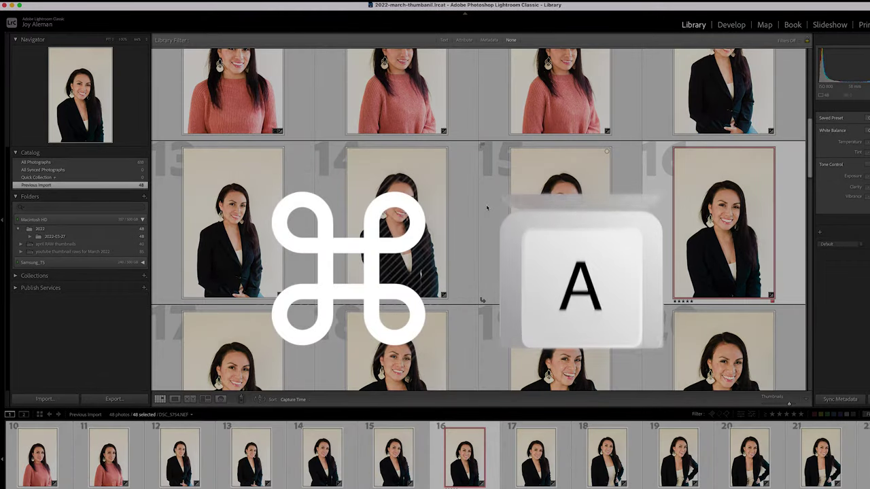
pyautogui.scroll(2, 478, 220)
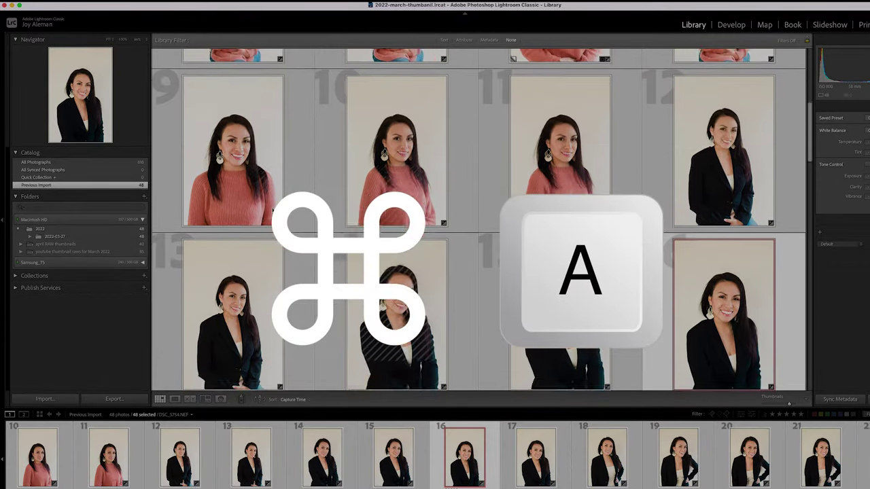
pyautogui.scroll(-3, 478, 220)
pyautogui.scroll(-2, 759, 237)
pyautogui.scroll(3, 760, 237)
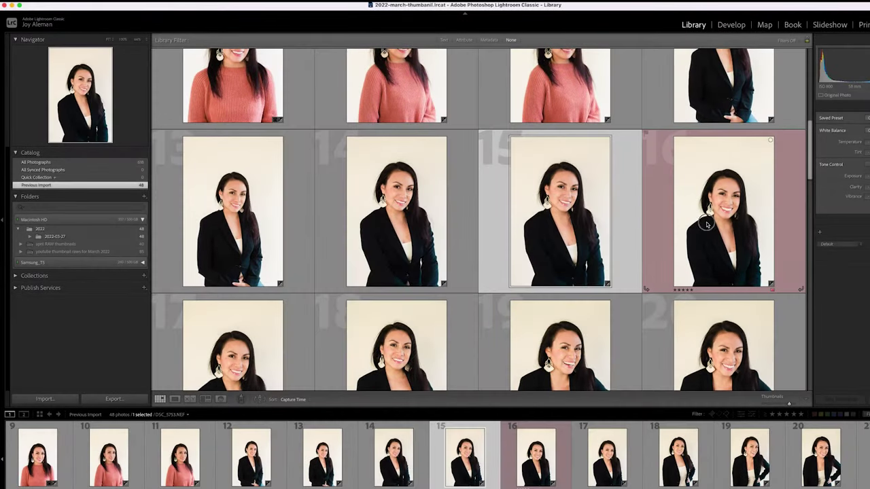
pyautogui.click(698, 228)
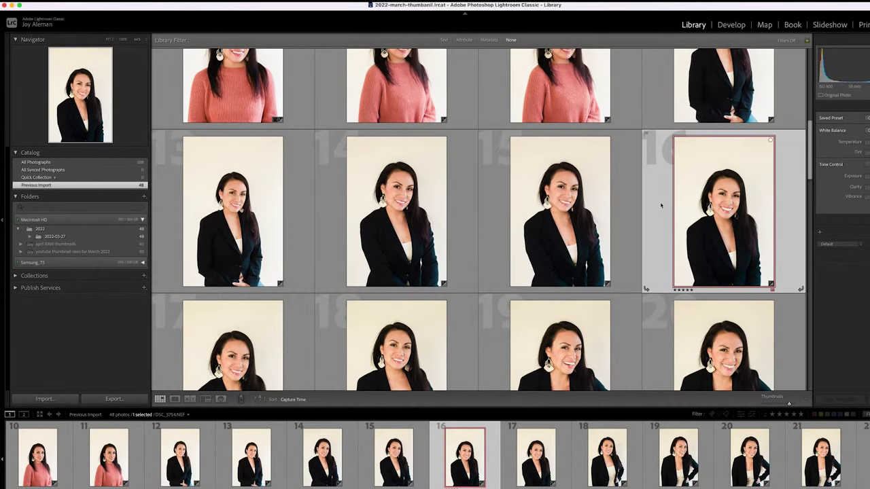
# Open the Export One File dialog for photo 16 and move it down and left
pyautogui.click(113, 400)
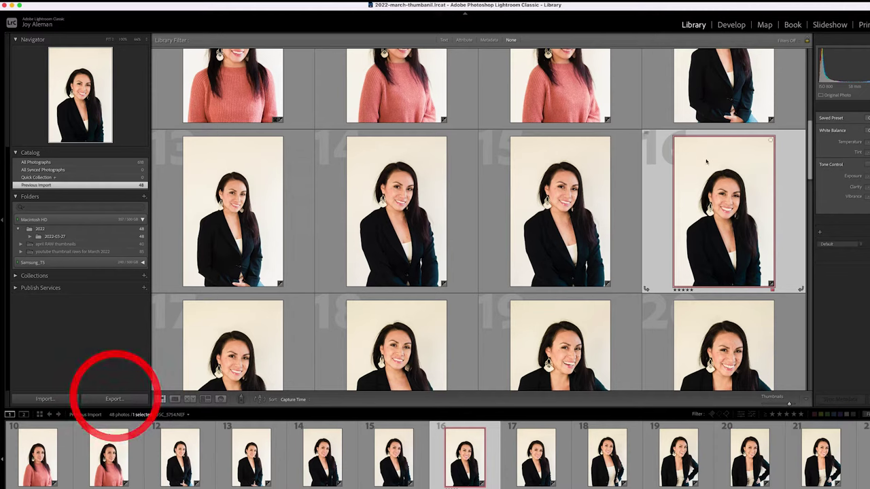
pyautogui.click(77, 4)
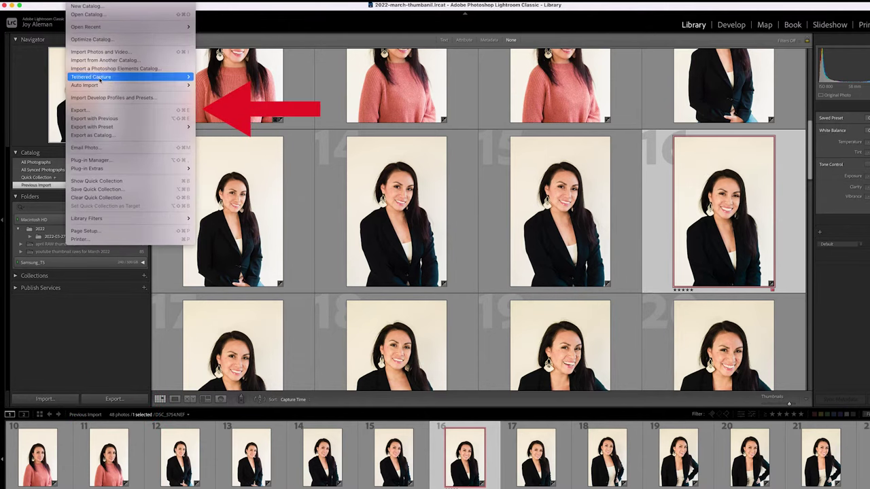
pyautogui.click(120, 109)
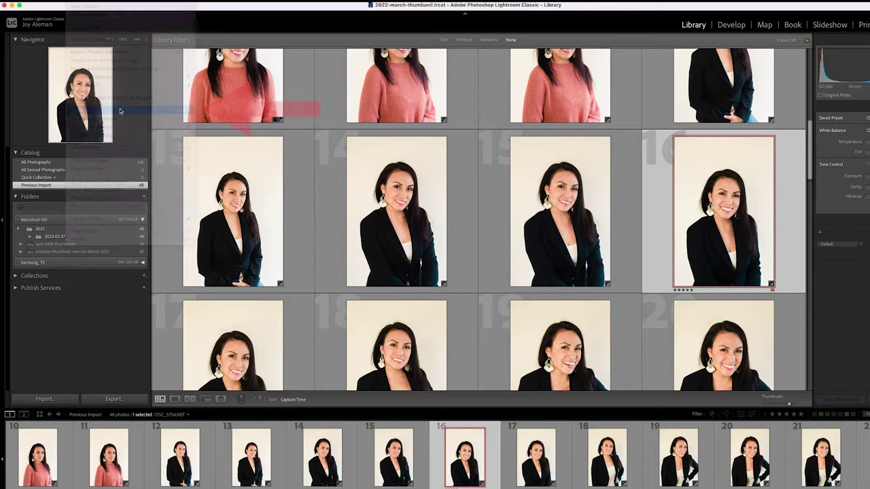
pyautogui.moveTo(490, 79); pyautogui.dragTo(475, 134)
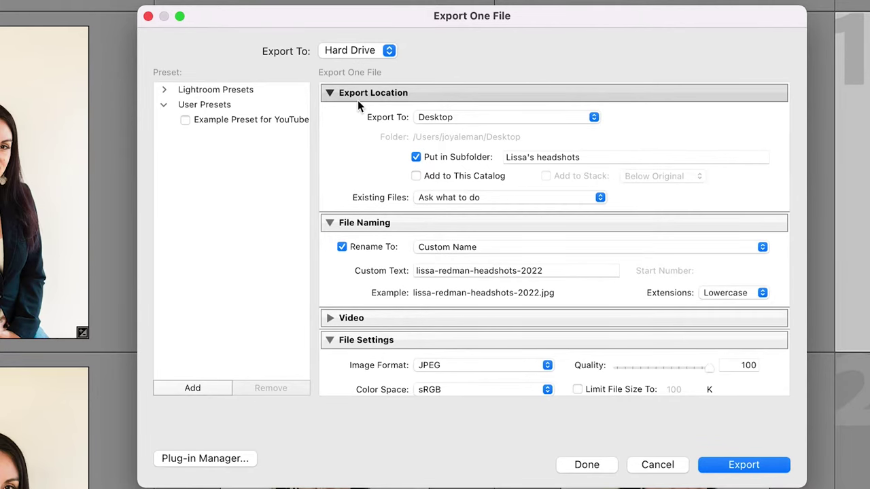
pyautogui.click(439, 117)
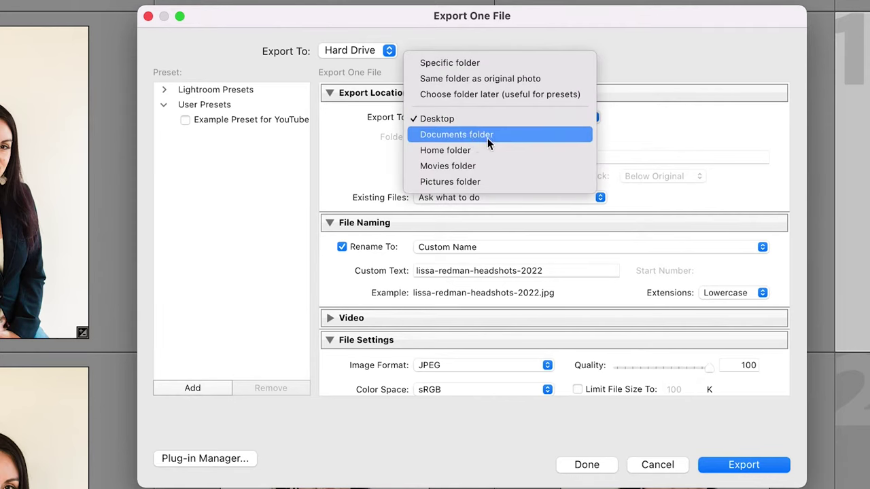
pyautogui.click(387, 120)
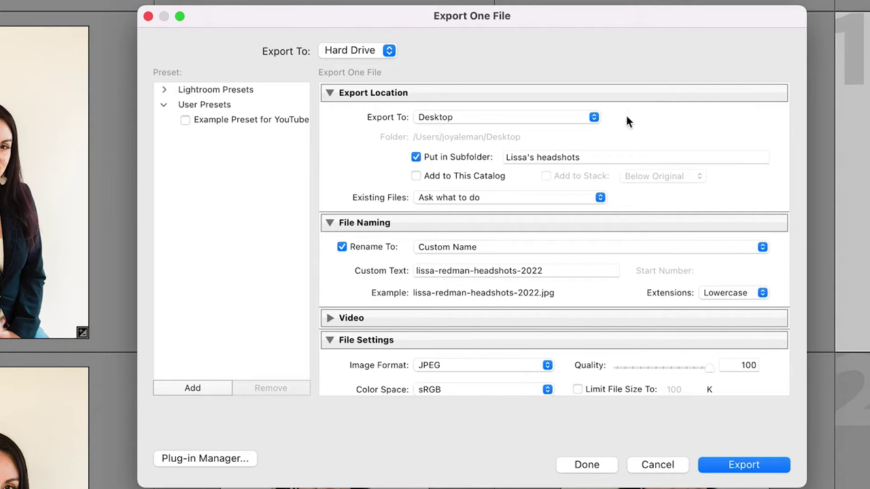
pyautogui.click(605, 161)
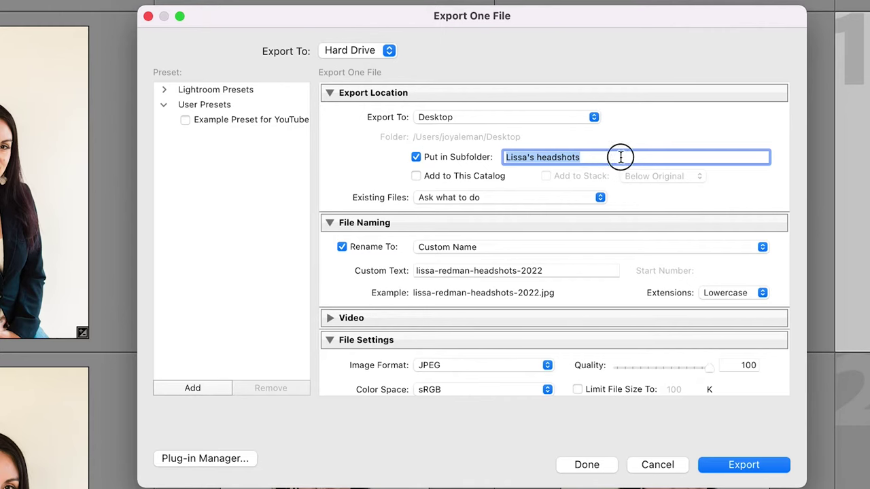
pyautogui.click(617, 157)
pyautogui.scroll(-3, 458, 180)
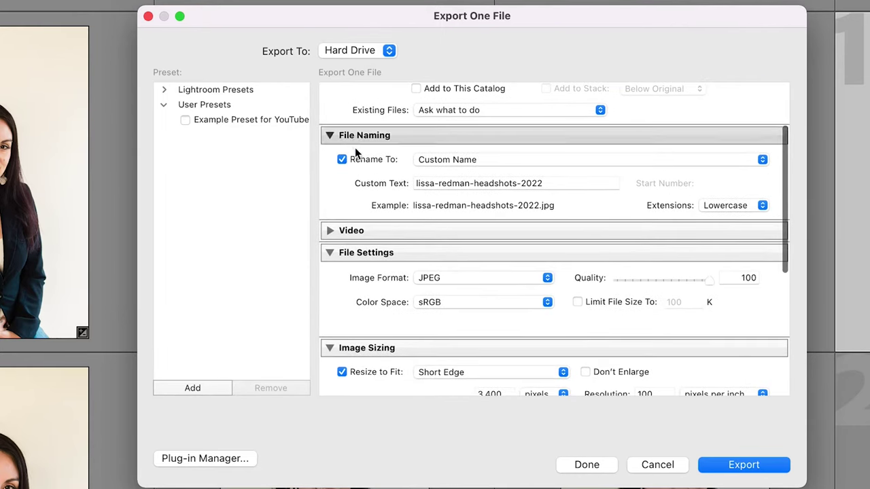
# Select the custom file name text and place the cursor at its end
pyautogui.click(440, 187)
pyautogui.click(570, 186)
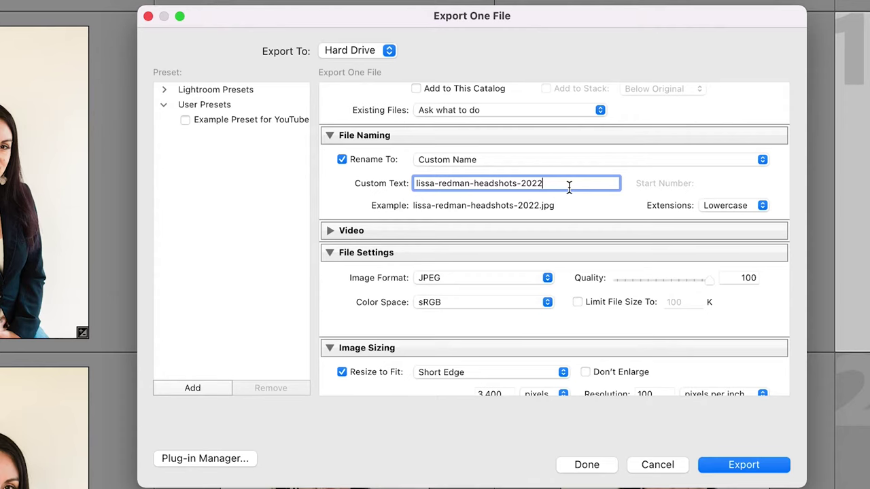
pyautogui.scroll(-1, 570, 187)
pyautogui.scroll(2, 569, 188)
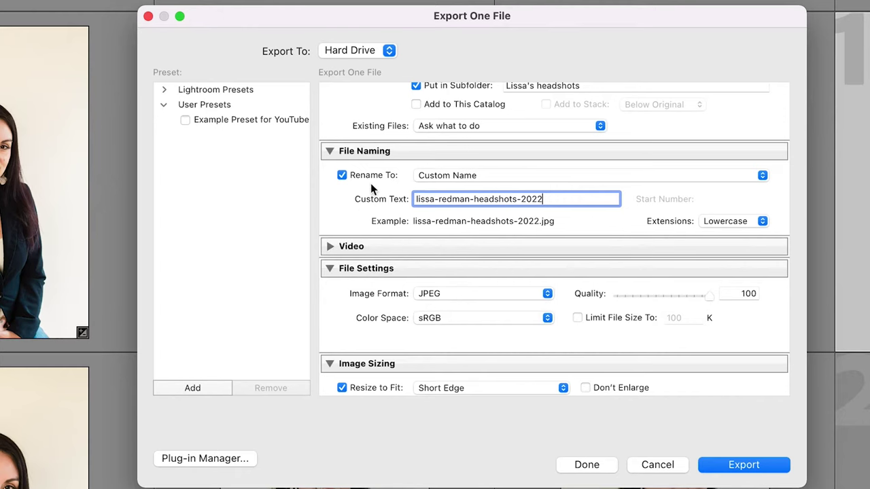
pyautogui.scroll(-1, 380, 215)
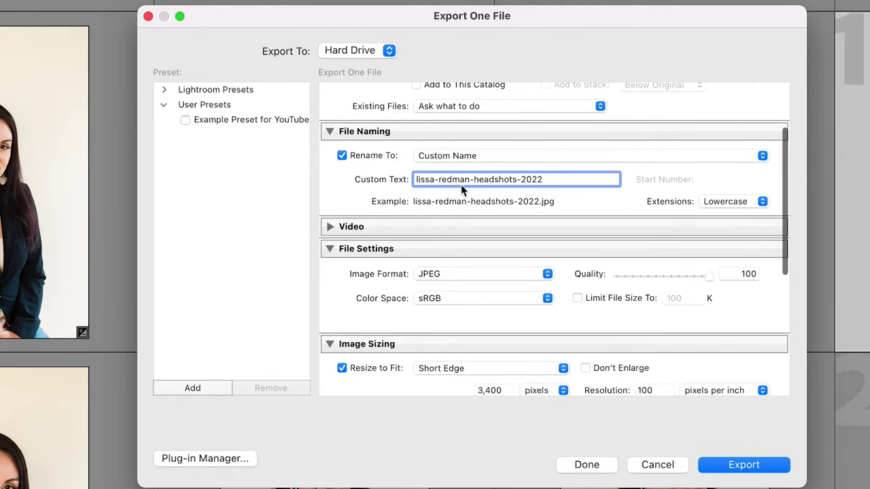
pyautogui.scroll(-1, 514, 185)
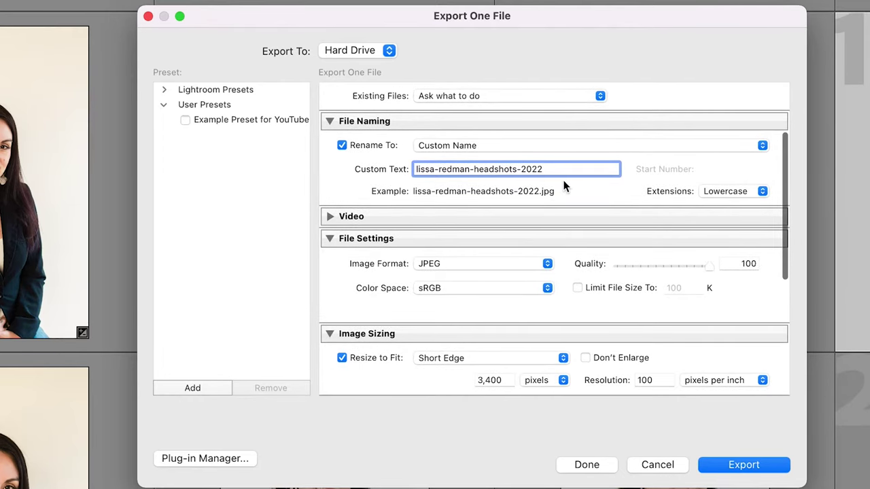
# Switch the extension to uppercase .JPG and back to lowercase .jpg, keeping Custom Name
pyautogui.click(740, 190)
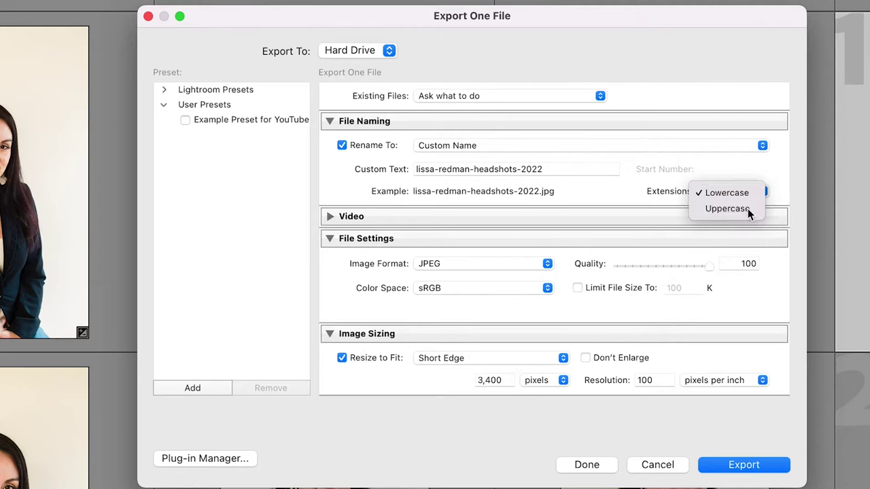
pyautogui.click(748, 209)
pyautogui.click(735, 190)
pyautogui.click(726, 175)
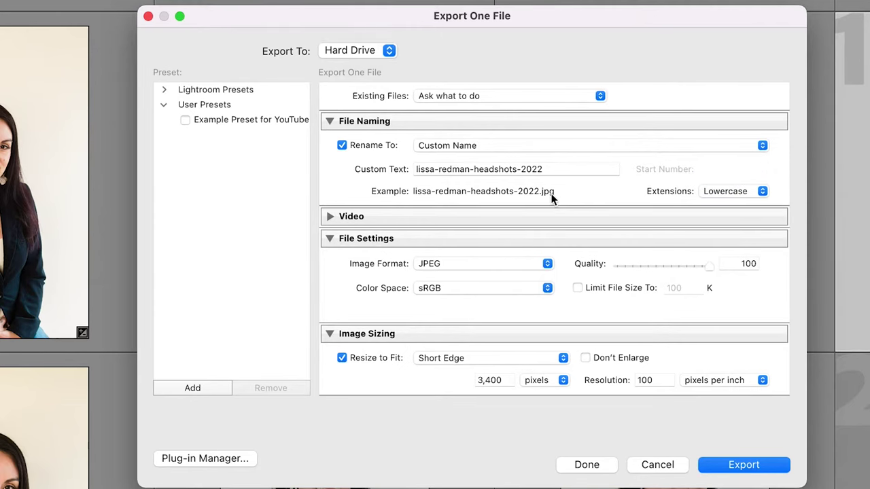
pyautogui.scroll(-2, 477, 213)
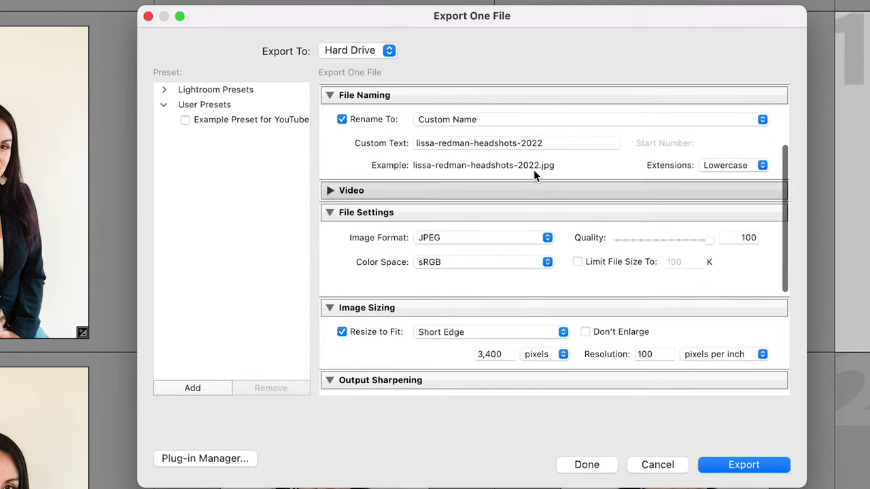
pyautogui.click(567, 119)
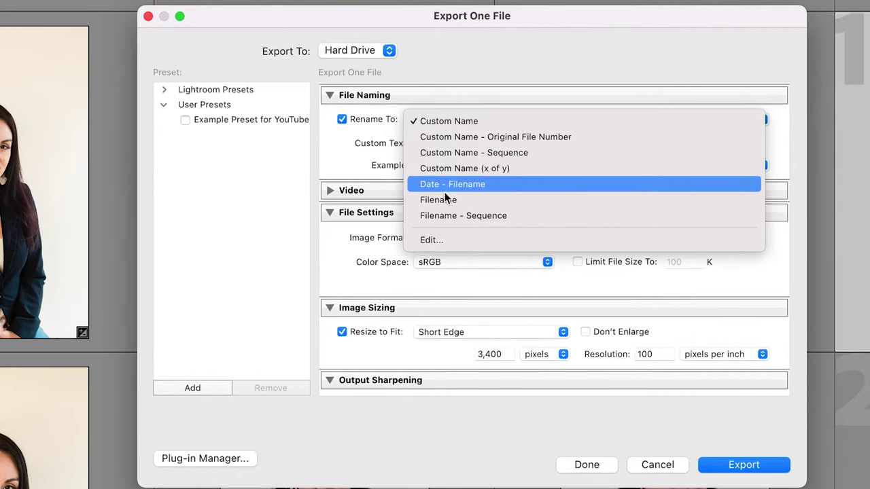
pyautogui.click(368, 165)
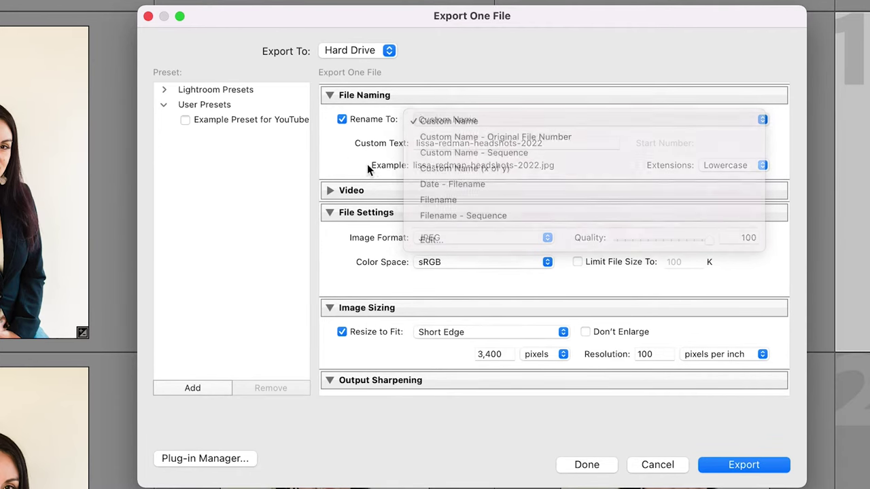
pyautogui.click(337, 97)
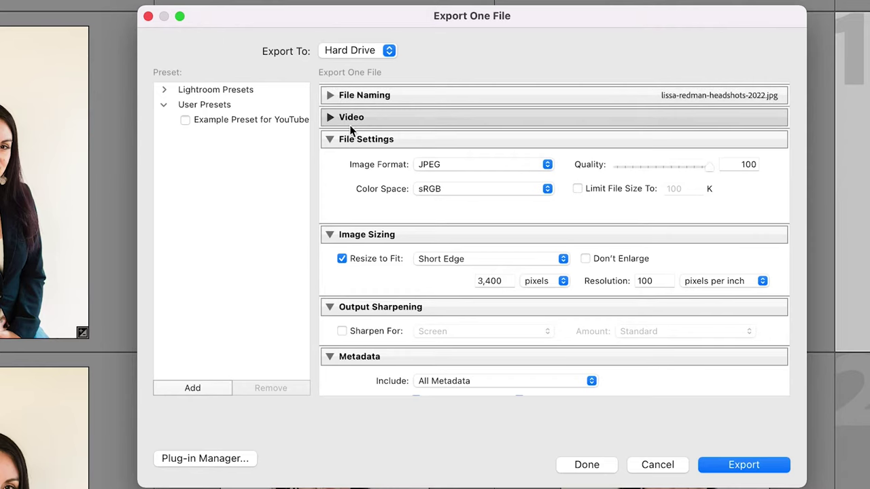
pyautogui.scroll(-1, 349, 124)
pyautogui.scroll(2, 349, 124)
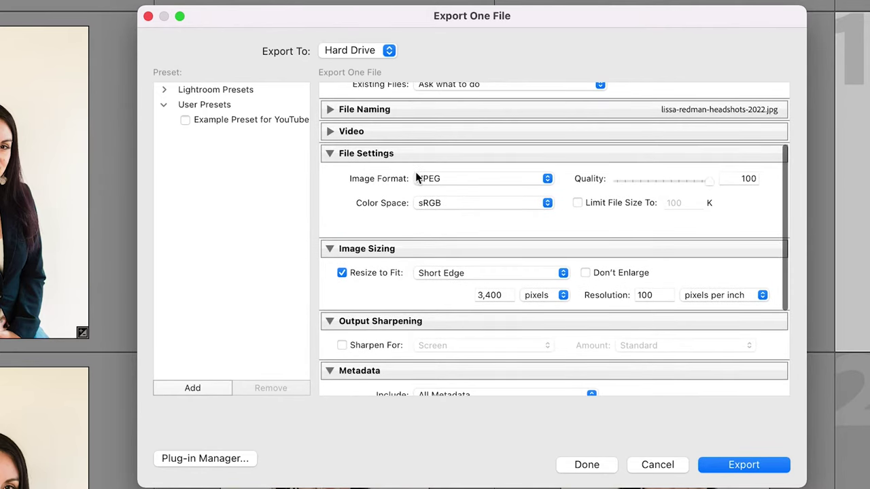
pyautogui.click(444, 178)
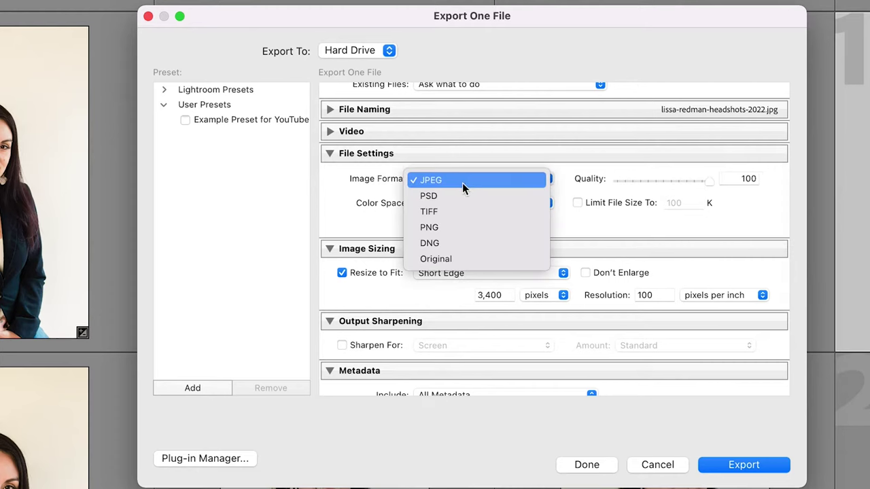
pyautogui.click(421, 180)
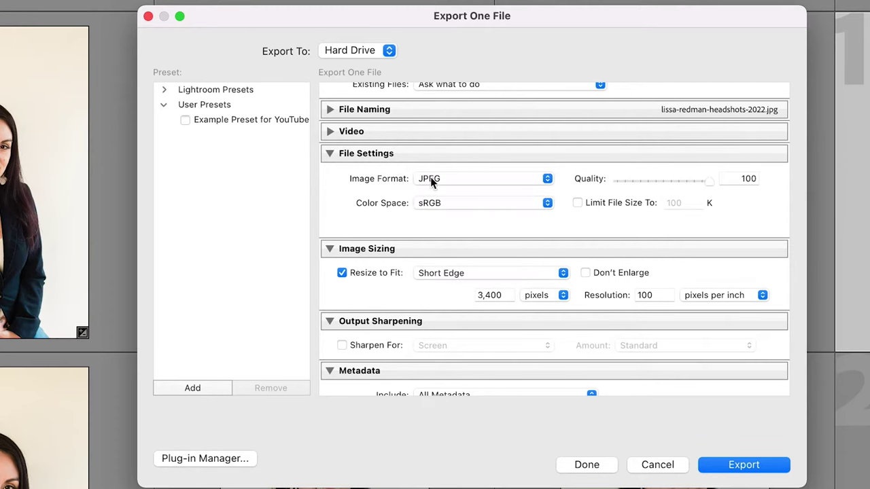
pyautogui.moveTo(709, 182); pyautogui.dragTo(728, 181)
pyautogui.moveTo(579, 202); pyautogui.dragTo(639, 203)
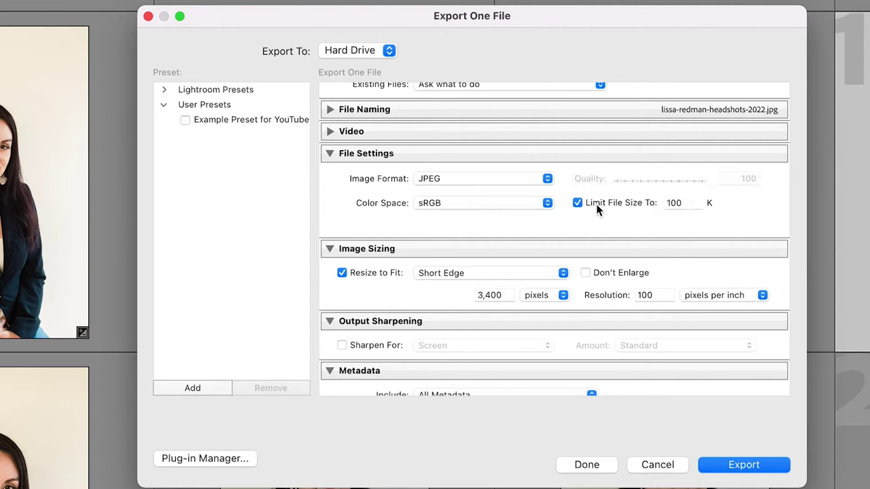
pyautogui.click(596, 204)
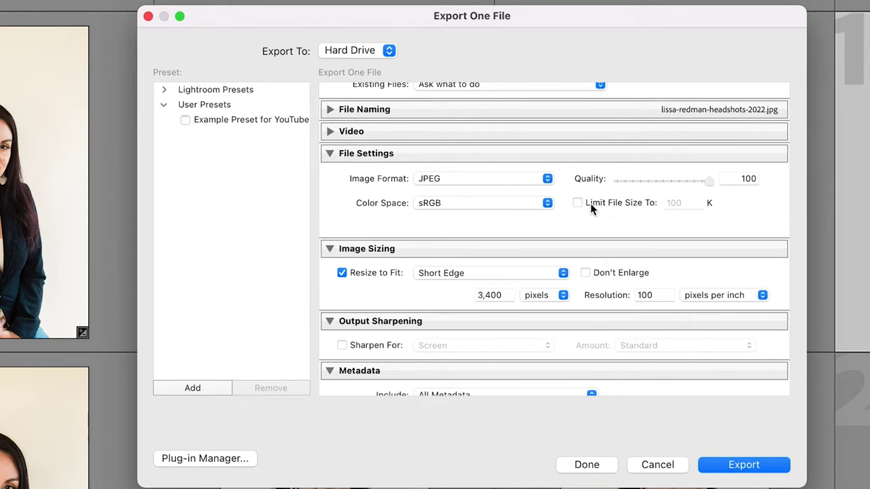
pyautogui.click(591, 204)
pyautogui.click(697, 204)
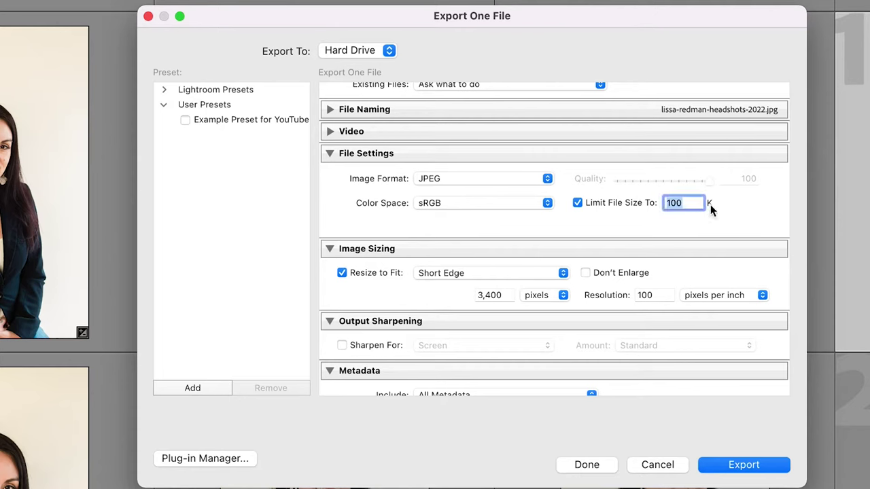
pyautogui.click(695, 204)
pyautogui.click(577, 203)
pyautogui.click(443, 203)
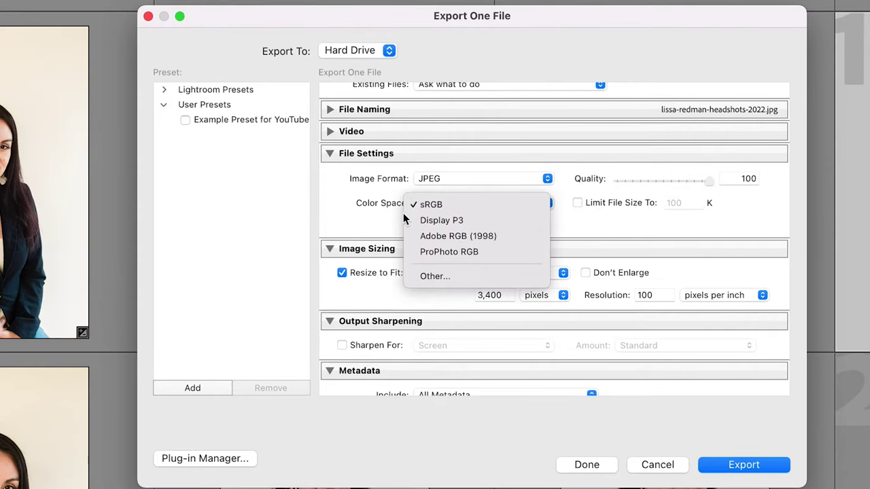
pyautogui.click(383, 215)
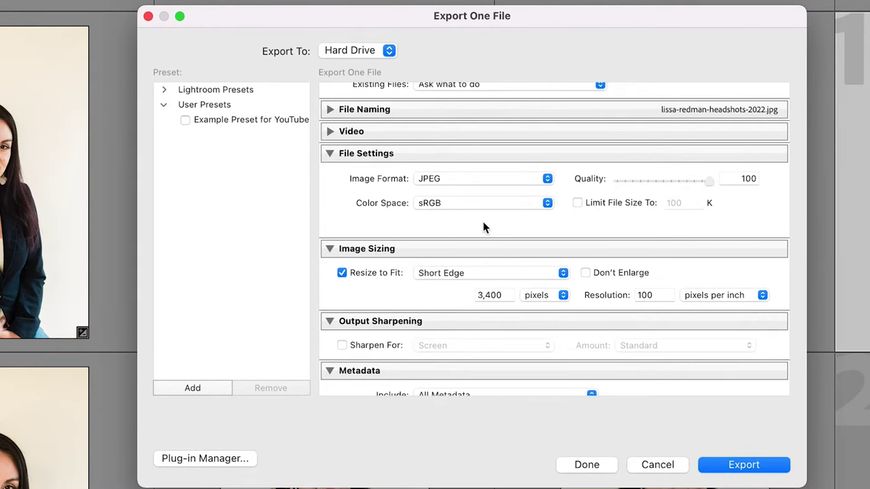
pyautogui.scroll(-3, 484, 227)
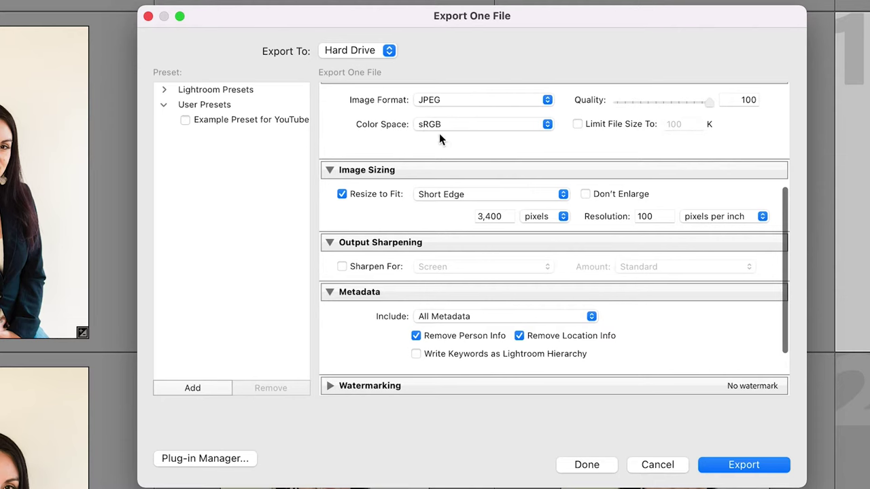
# Turn off Resize to Fit and set resolution to 300 pixels per inch
pyautogui.click(385, 197)
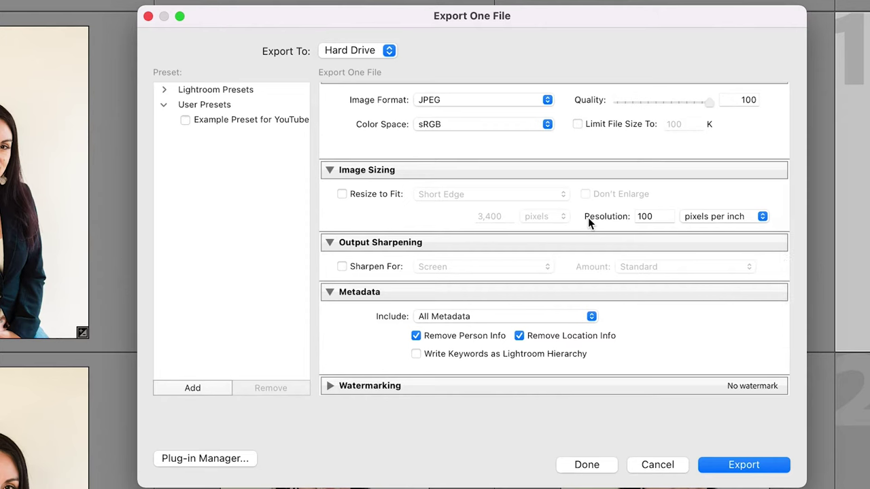
pyautogui.click(665, 218)
pyautogui.write('300')
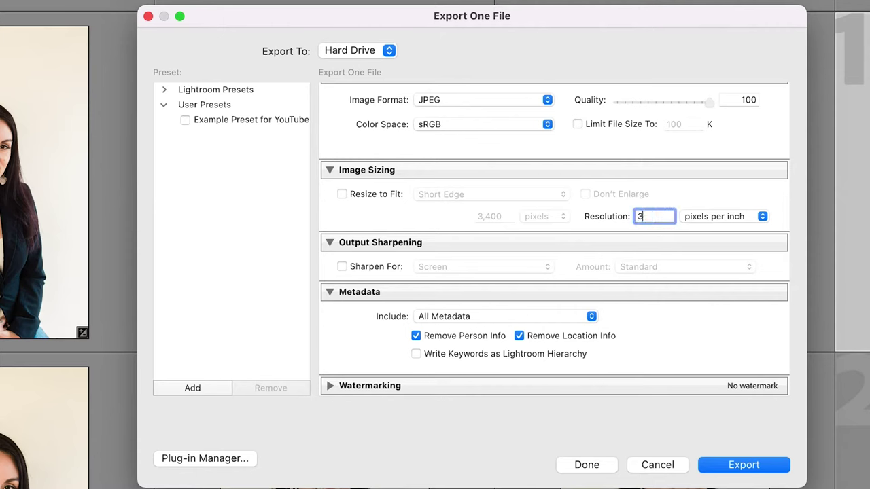
pyautogui.click(720, 199)
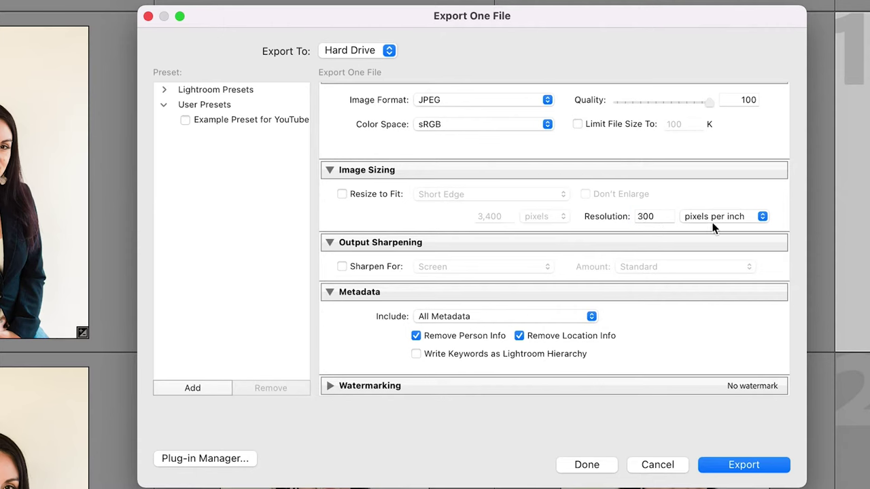
pyautogui.click(715, 216)
pyautogui.click(738, 190)
# Re-enable resizing with a 1,080-pixel short edge and a resolution of 100
pyautogui.click(379, 194)
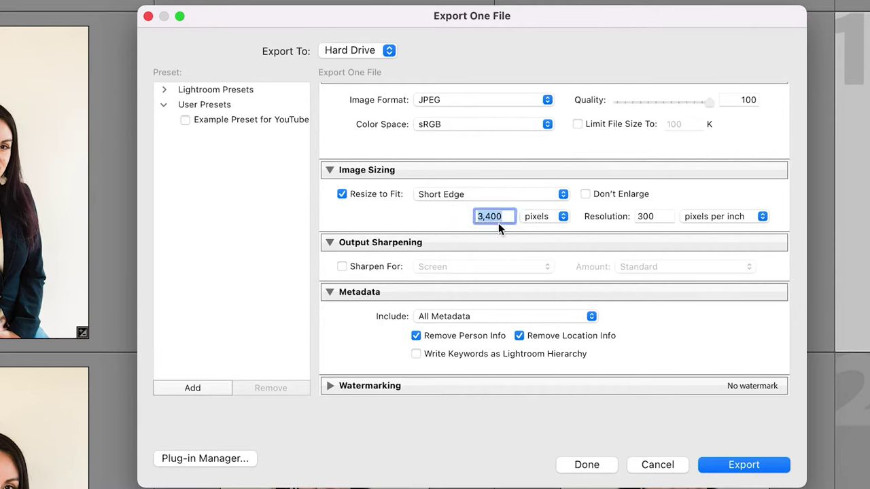
pyautogui.write('1080')
pyautogui.click(439, 218)
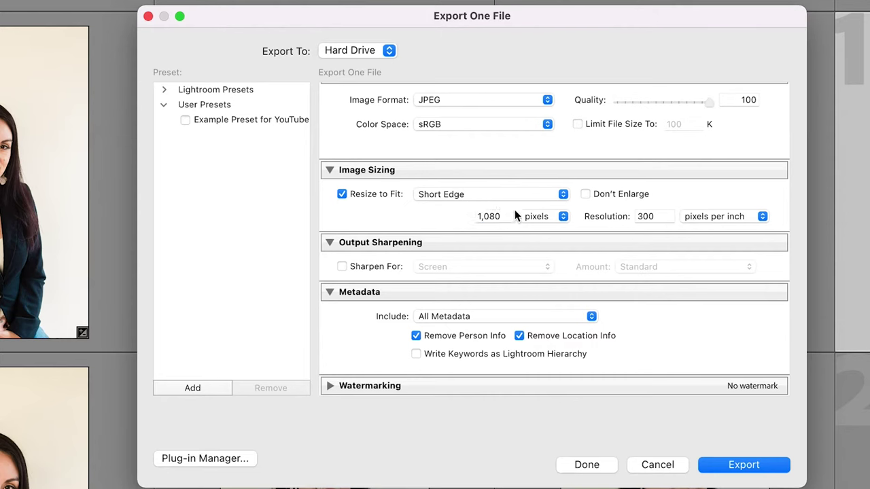
pyautogui.click(671, 216)
pyautogui.write('100')
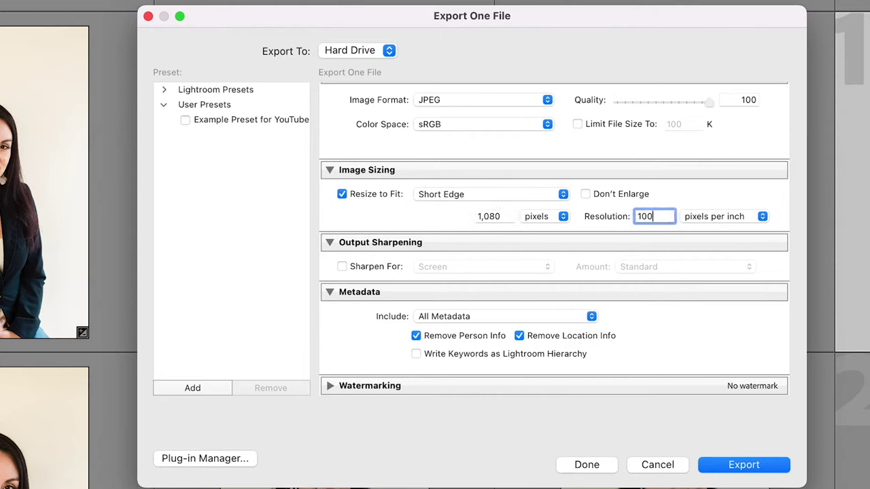
pyautogui.click(693, 197)
# Keep pixels per inch, turn resizing off again, and select the resolution value
pyautogui.doubleClick(658, 217)
pyautogui.click(718, 216)
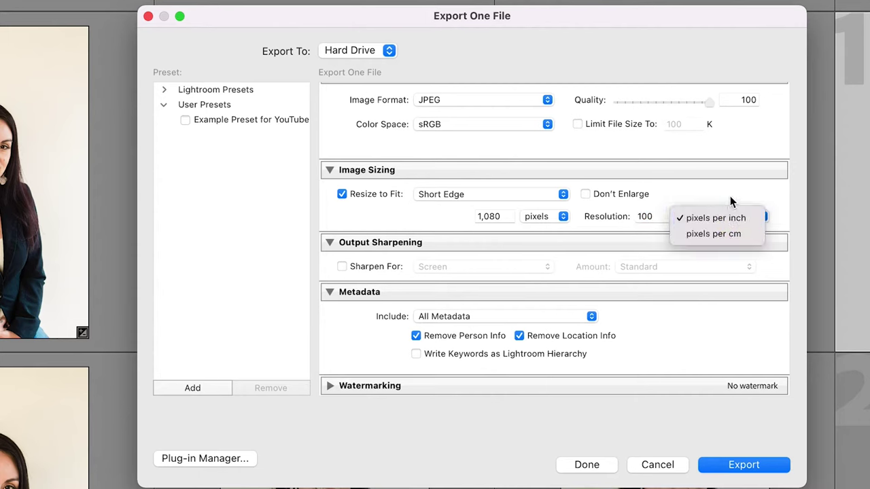
pyautogui.click(730, 195)
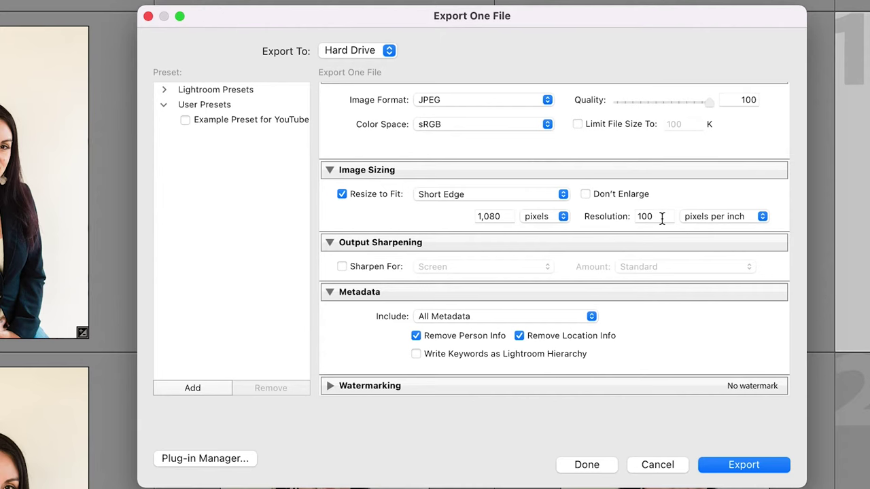
pyautogui.click(399, 197)
pyautogui.doubleClick(652, 216)
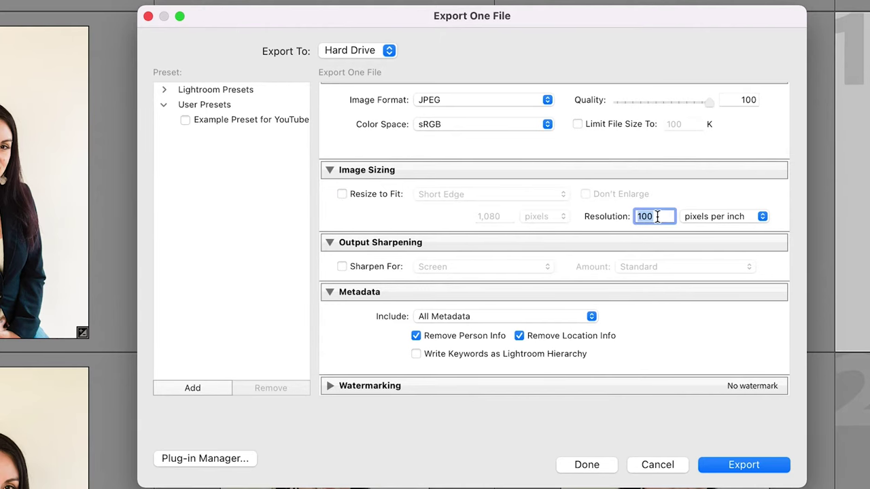
# Set resolution to 300 and fold away Output Sharpening, leaving sharpening off
pyautogui.write('300')
pyautogui.press('Tab')
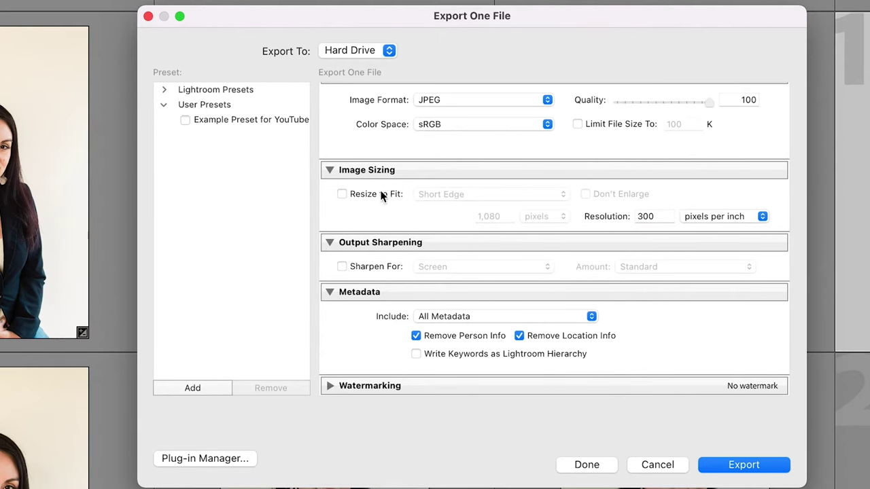
pyautogui.scroll(-3, 326, 246)
pyautogui.scroll(-1, 326, 246)
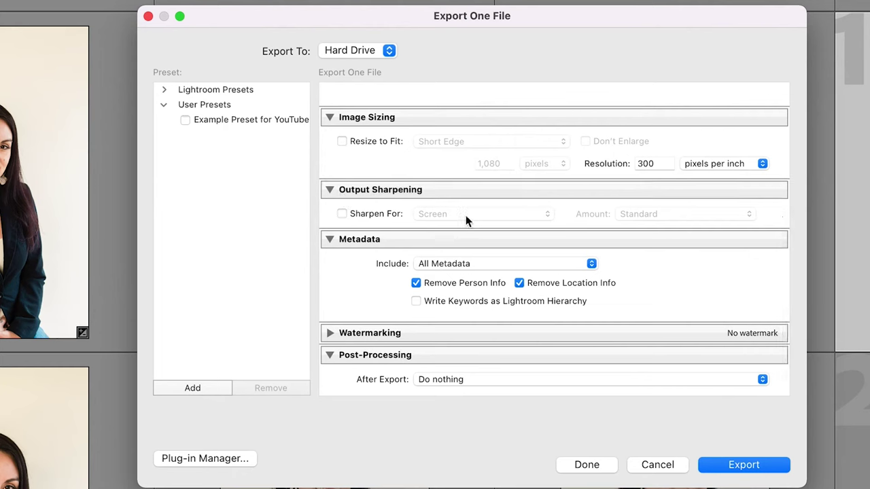
pyautogui.click(327, 189)
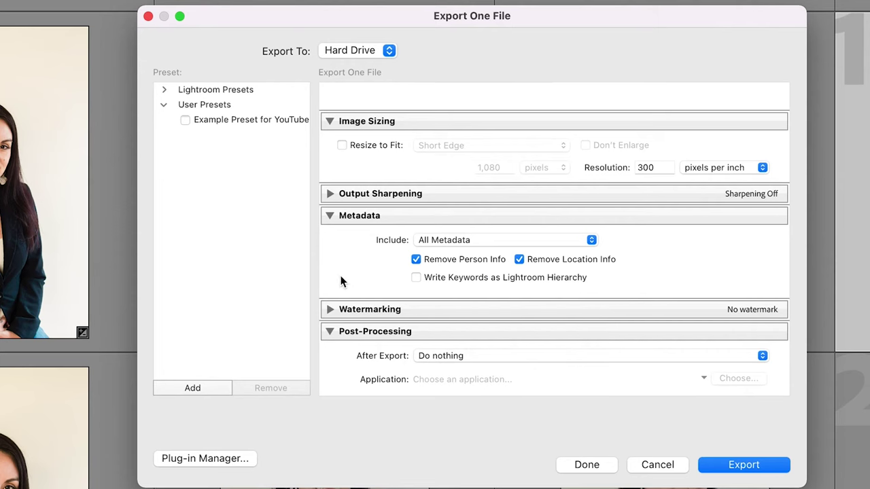
# Collapse Metadata, leave the Watermark box unchecked, and collapse the Watermarking section
pyautogui.click(328, 215)
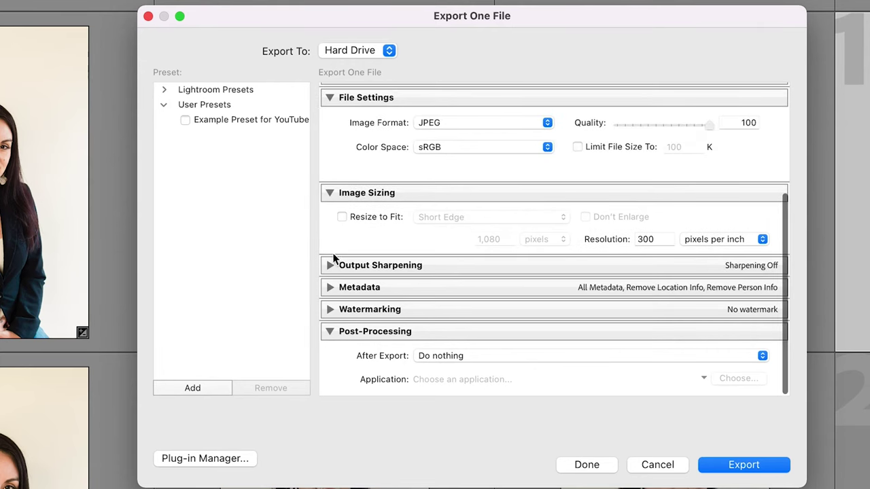
pyautogui.click(330, 310)
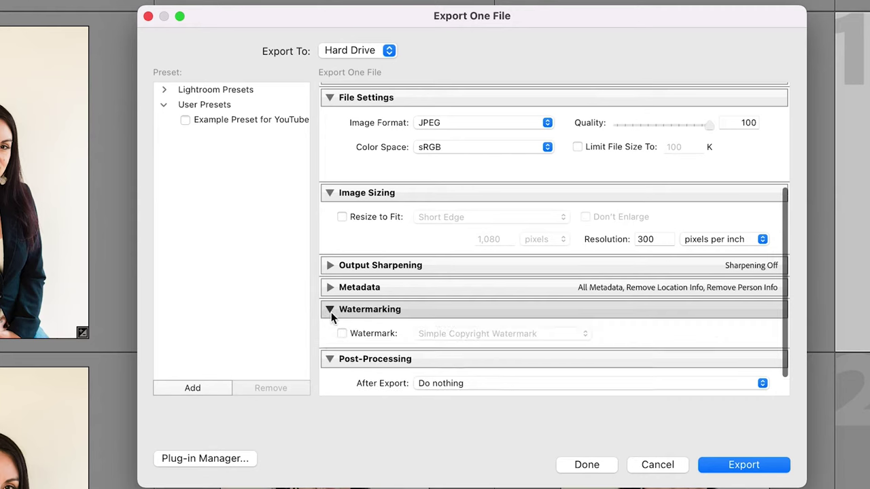
pyautogui.click(382, 333)
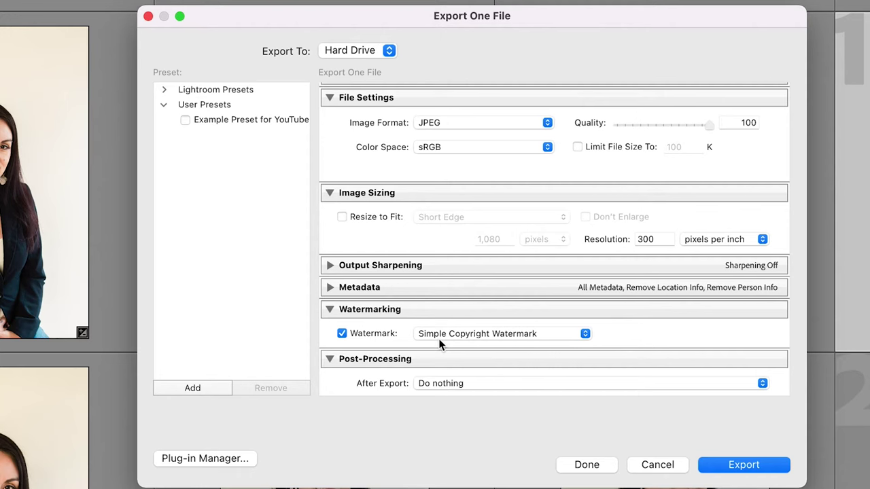
pyautogui.click(474, 335)
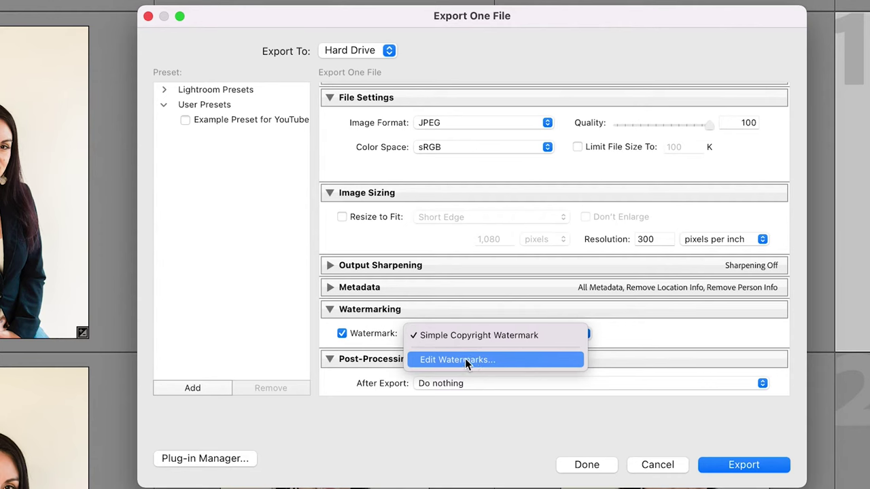
pyautogui.click(641, 324)
pyautogui.click(341, 334)
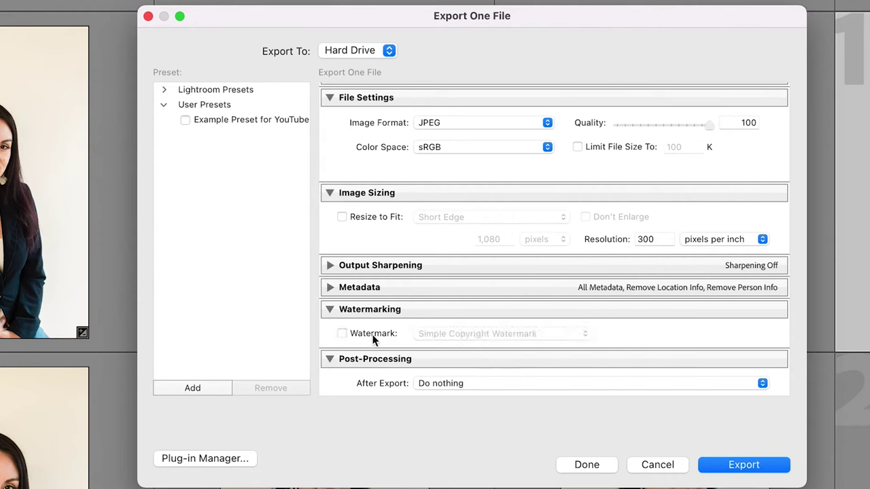
pyautogui.click(330, 309)
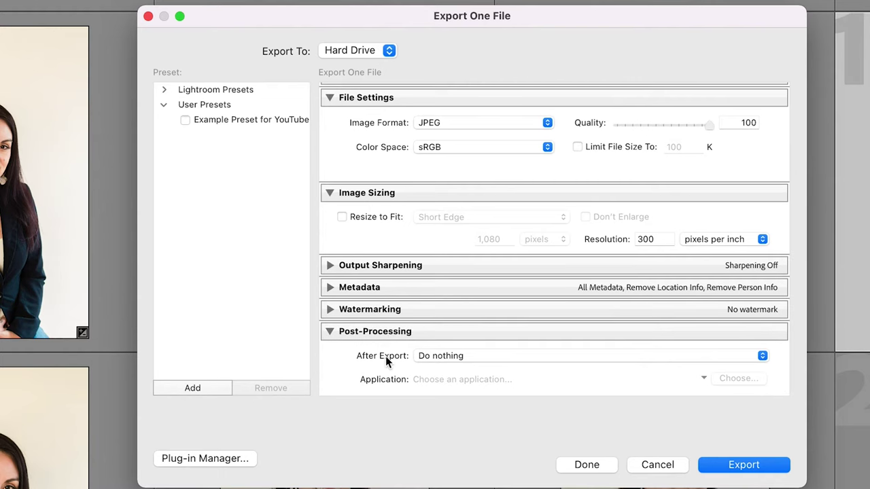
pyautogui.click(459, 357)
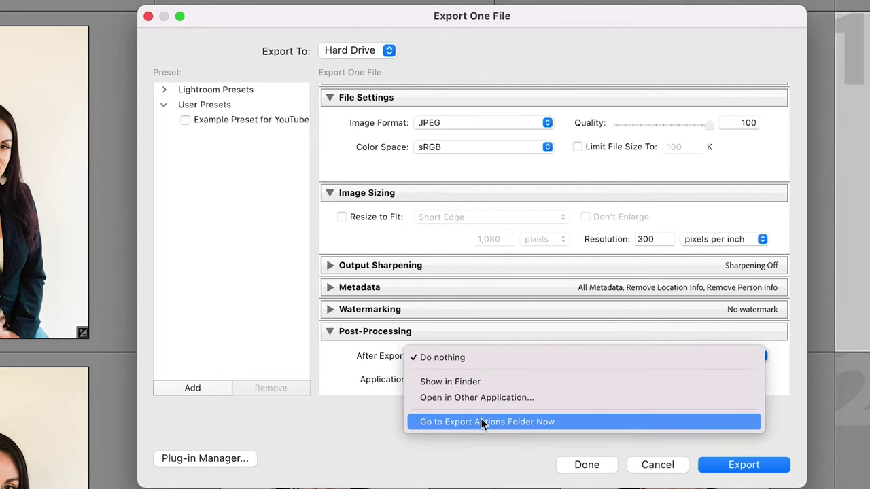
pyautogui.click(504, 399)
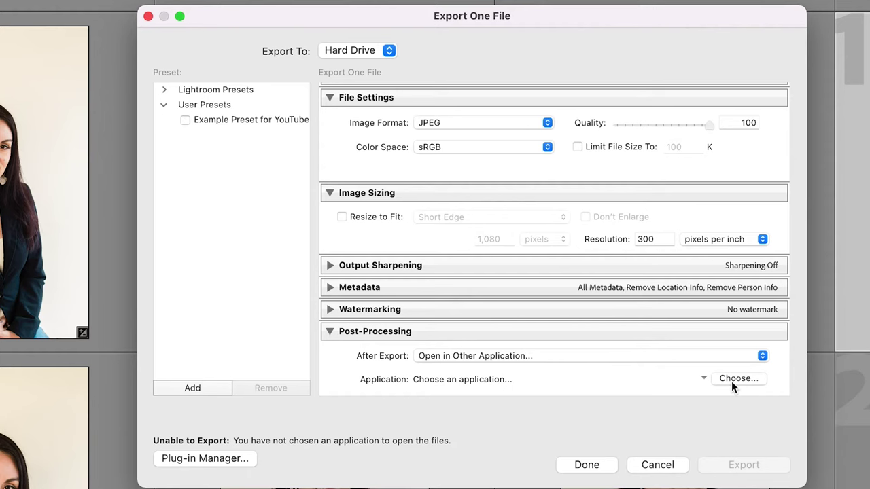
pyautogui.click(636, 355)
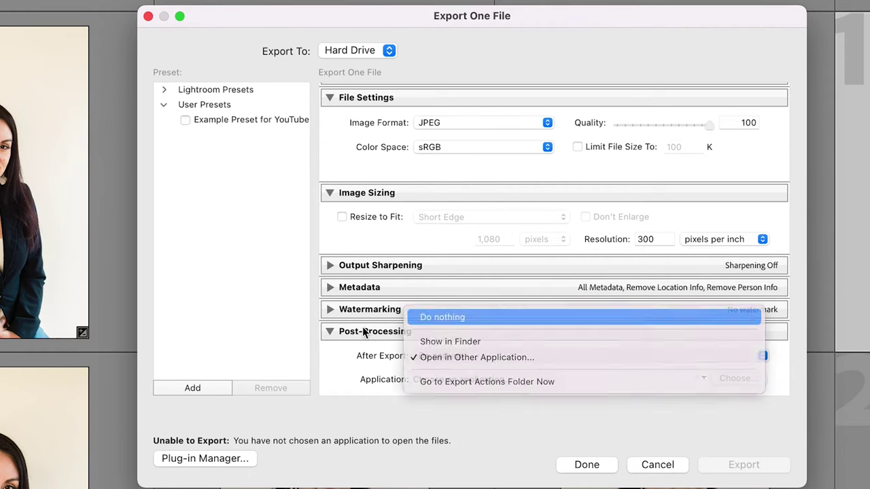
pyautogui.press('Return')
pyautogui.click(330, 332)
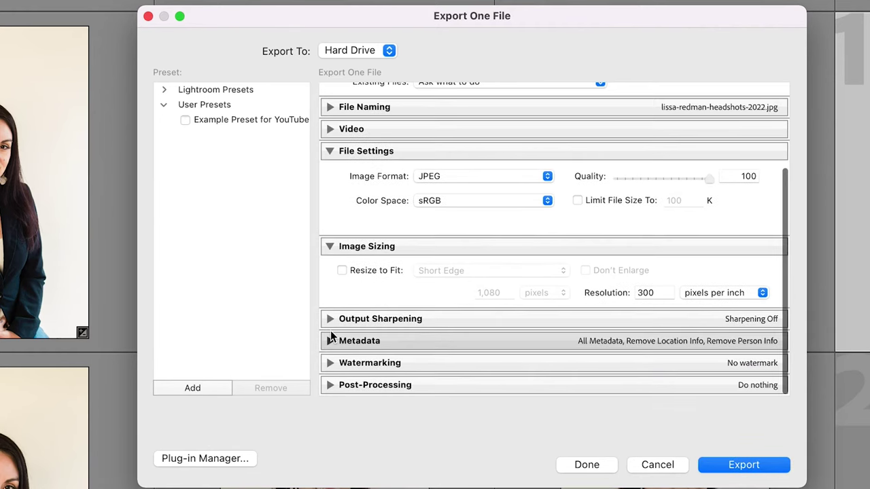
# Add a User Presets entry named 'High res - 2022' holding the current export settings
pyautogui.click(193, 389)
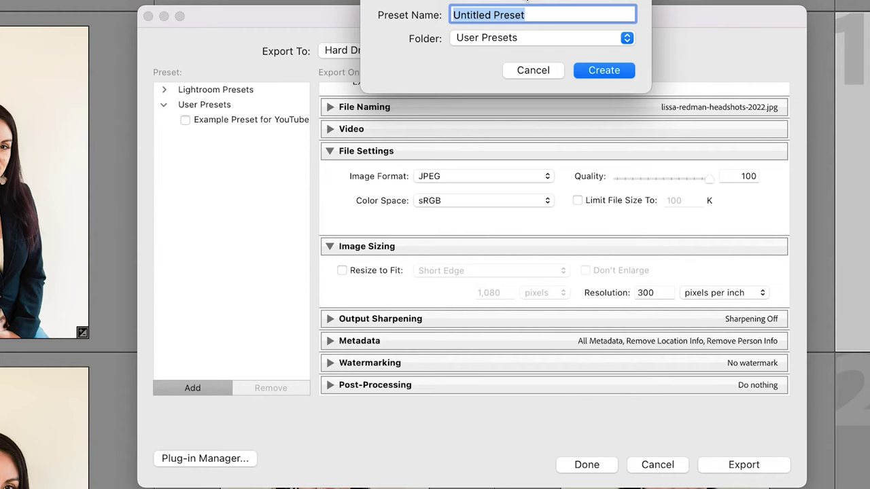
pyautogui.write('High res ')
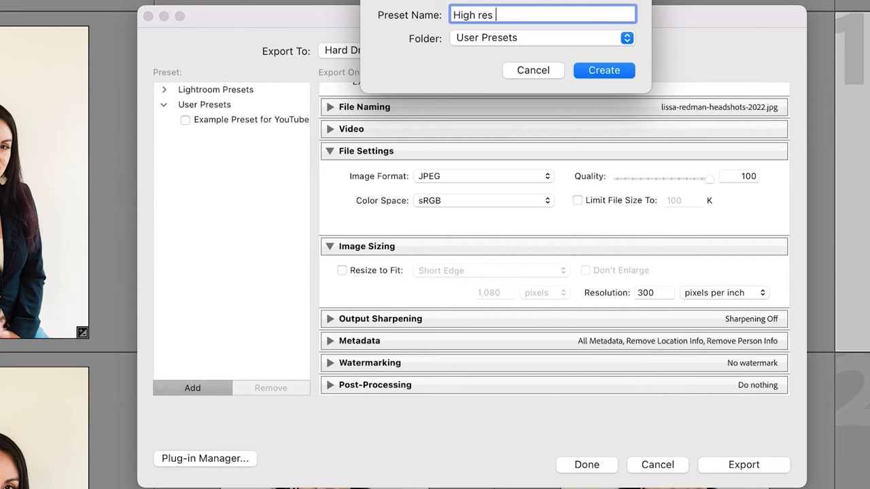
pyautogui.write('- 2022')
pyautogui.click(593, 71)
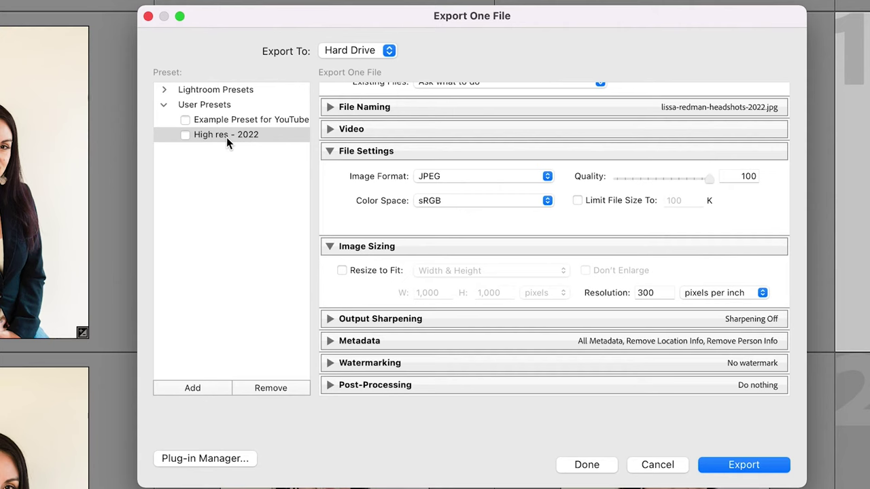
# From the High res - 2022 preset, turn on Resize to Fit and set resolution to 100
pyautogui.click(195, 138)
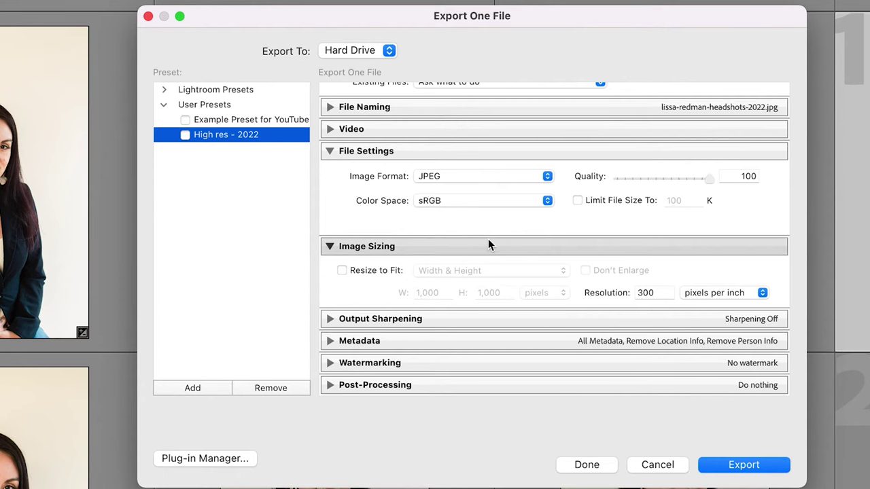
pyautogui.scroll(3, 488, 238)
pyautogui.scroll(-3, 489, 241)
pyautogui.scroll(1, 469, 257)
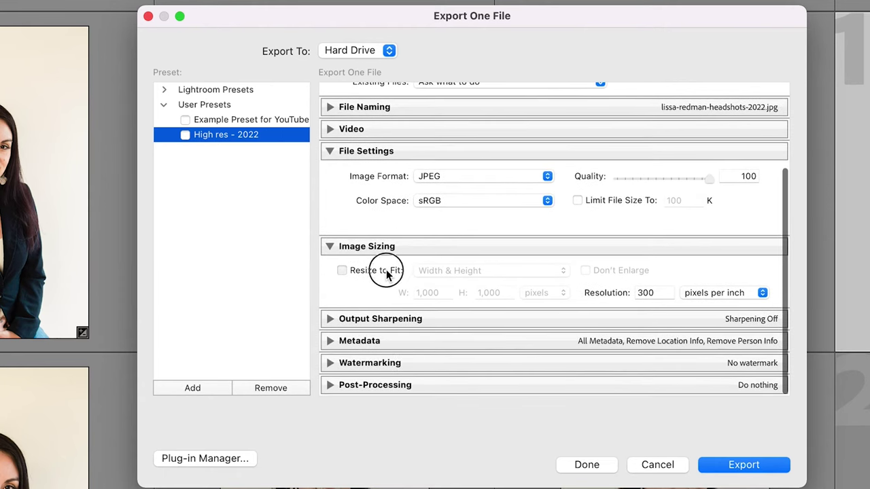
pyautogui.click(387, 270)
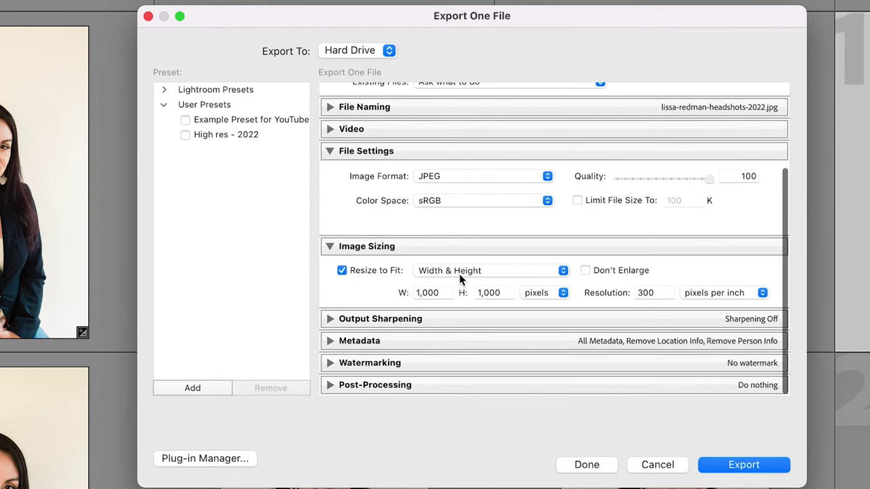
pyautogui.doubleClick(656, 292)
pyautogui.write('100')
pyautogui.click(661, 276)
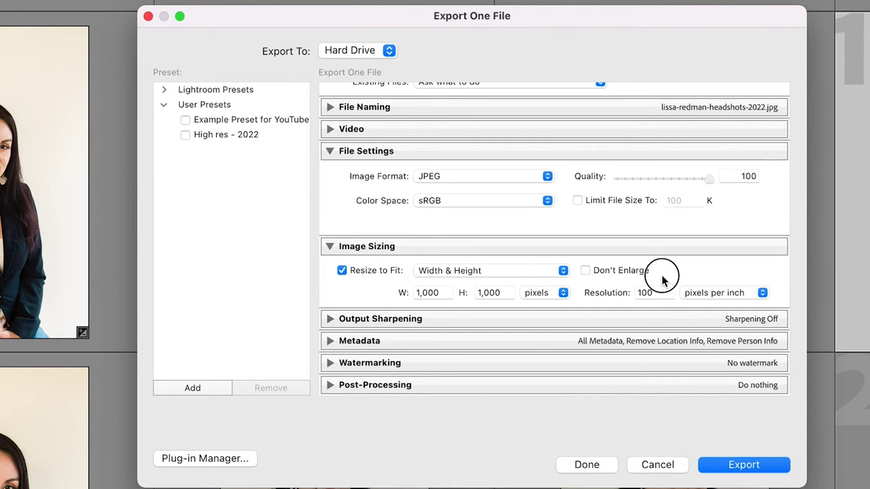
# Resize by Short Edge to 1,080 pixels, then begin adding a new preset
pyautogui.scroll(2, 661, 279)
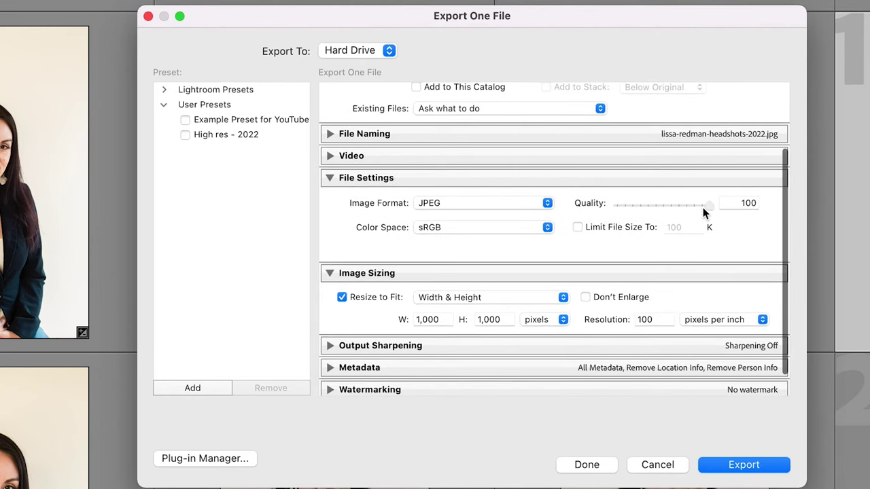
pyautogui.scroll(-2, 507, 328)
pyautogui.click(483, 272)
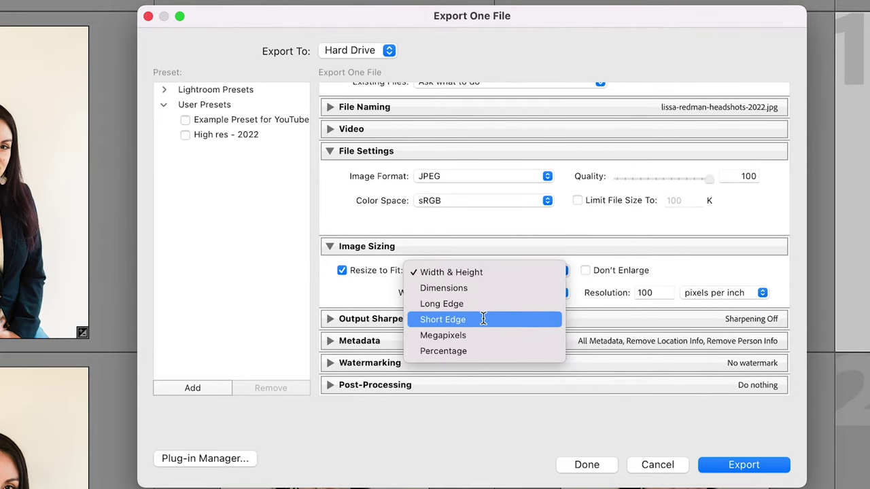
pyautogui.click(484, 319)
pyautogui.click(501, 293)
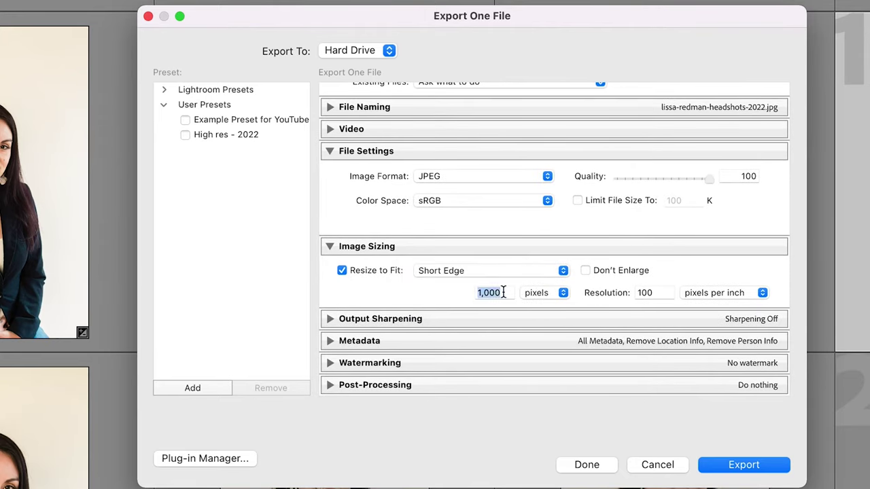
pyautogui.click(557, 293)
pyautogui.click(486, 292)
pyautogui.click(505, 294)
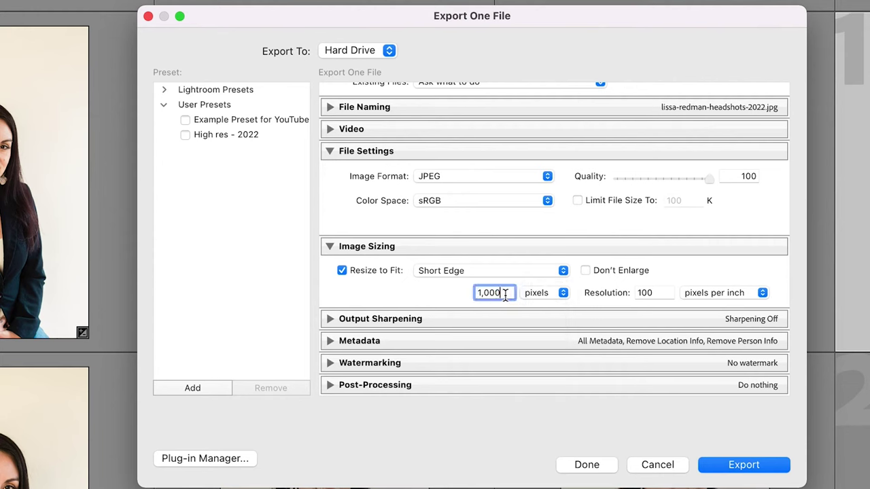
pyautogui.press('BackSpace')
pyautogui.press('BackSpace')
pyautogui.write('80')
pyautogui.click(424, 291)
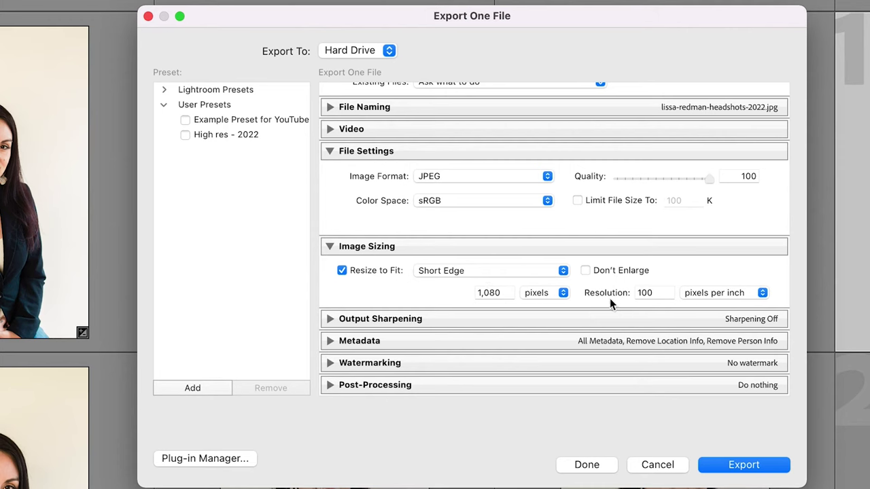
pyautogui.click(174, 388)
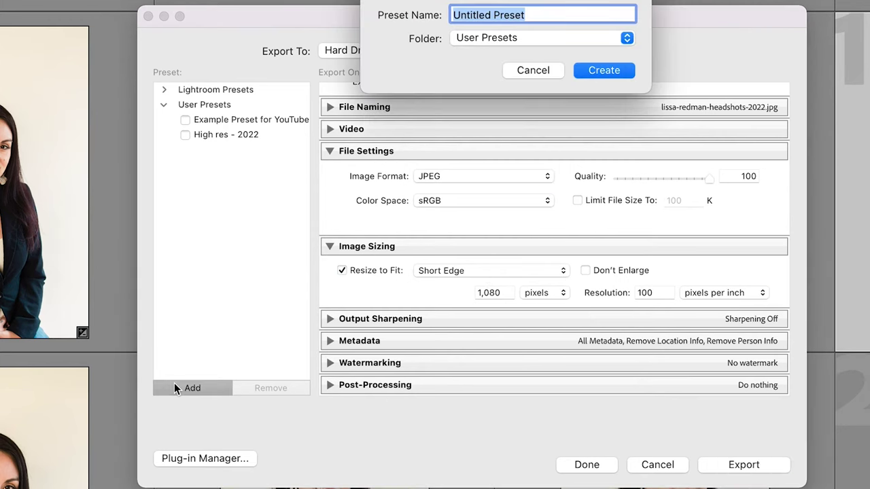
# Cancel the new preset and export the single headshot file
pyautogui.click(540, 71)
pyautogui.click(743, 465)
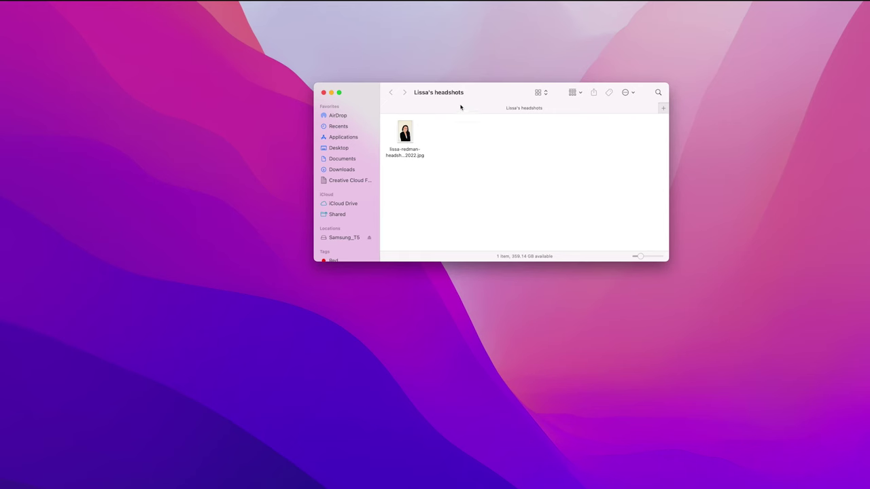
# Open the single exported JPEG headshot in Preview
pyautogui.doubleClick(410, 126)
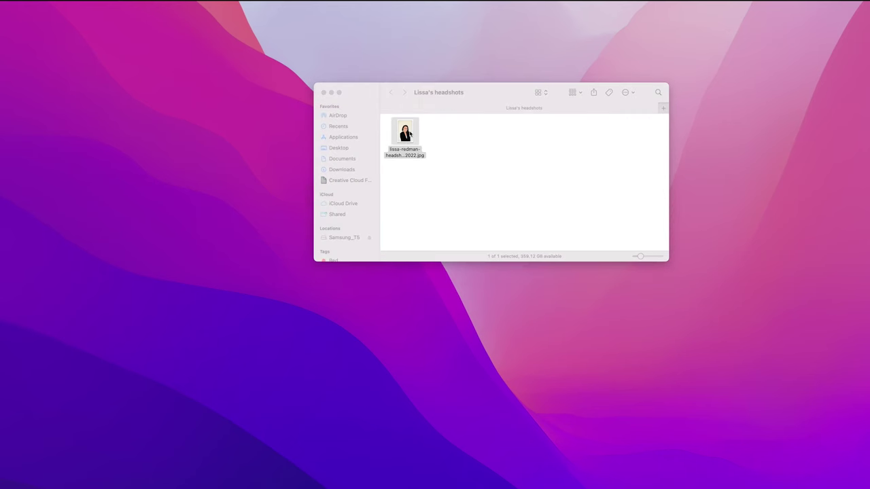